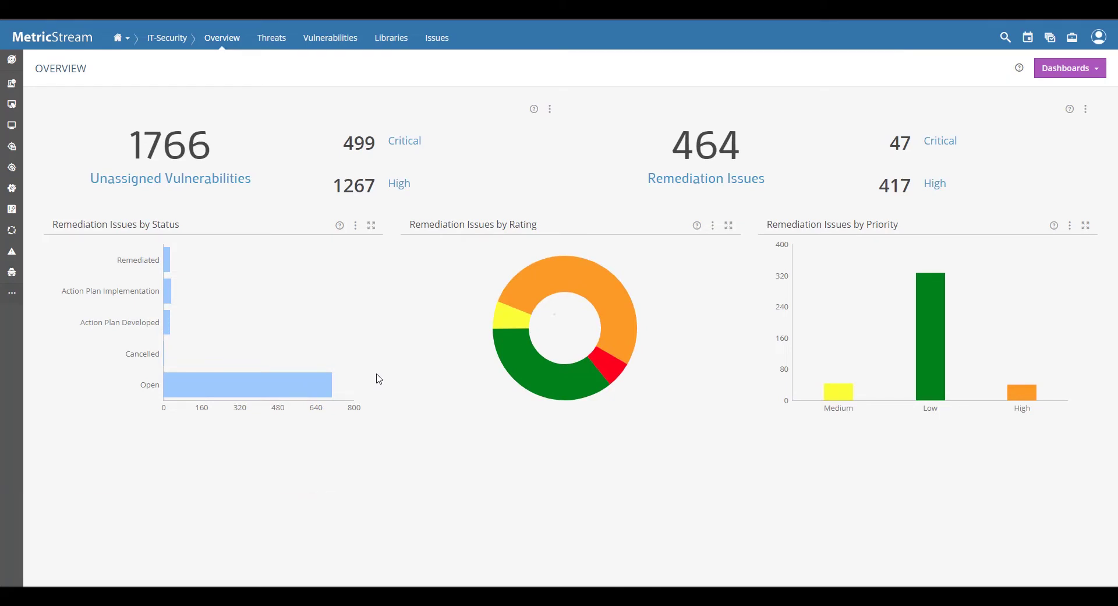
# Open the Asia Data Centre Assets rule under QualysGuard, review its Combined Risk Rating and Target options, and close it.
pyautogui.moveTo(307, 385)
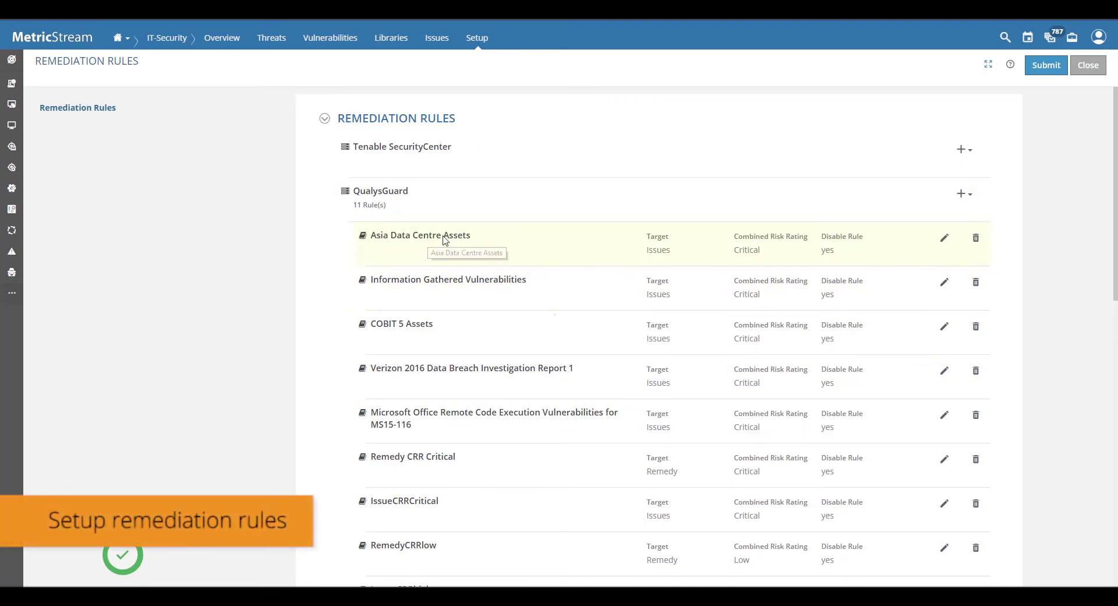
pyautogui.click(944, 241)
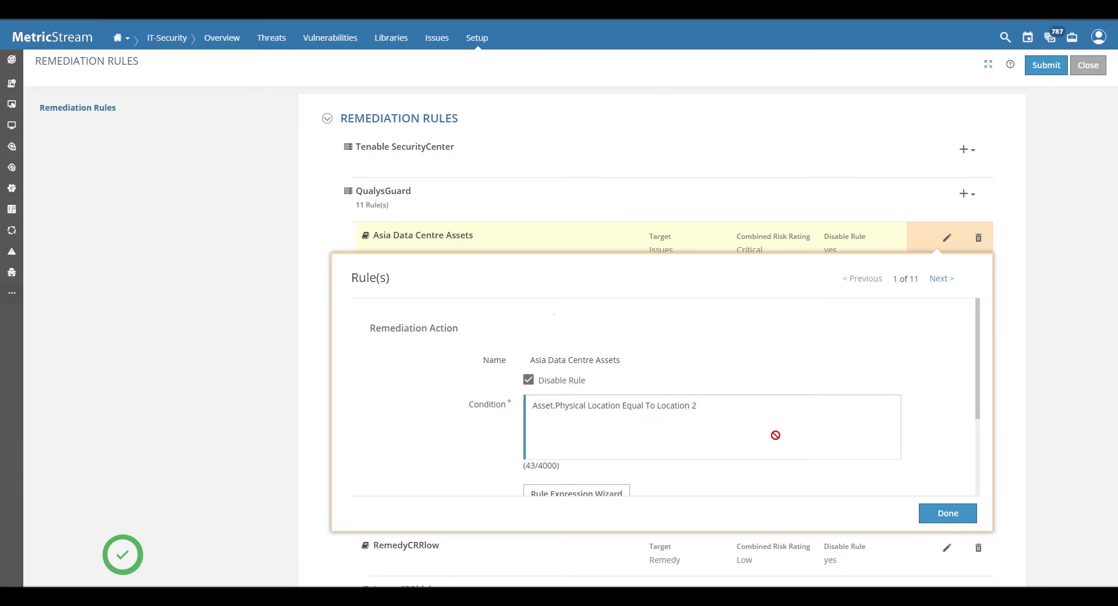
pyautogui.moveTo(983, 383); pyautogui.dragTo(999, 489)
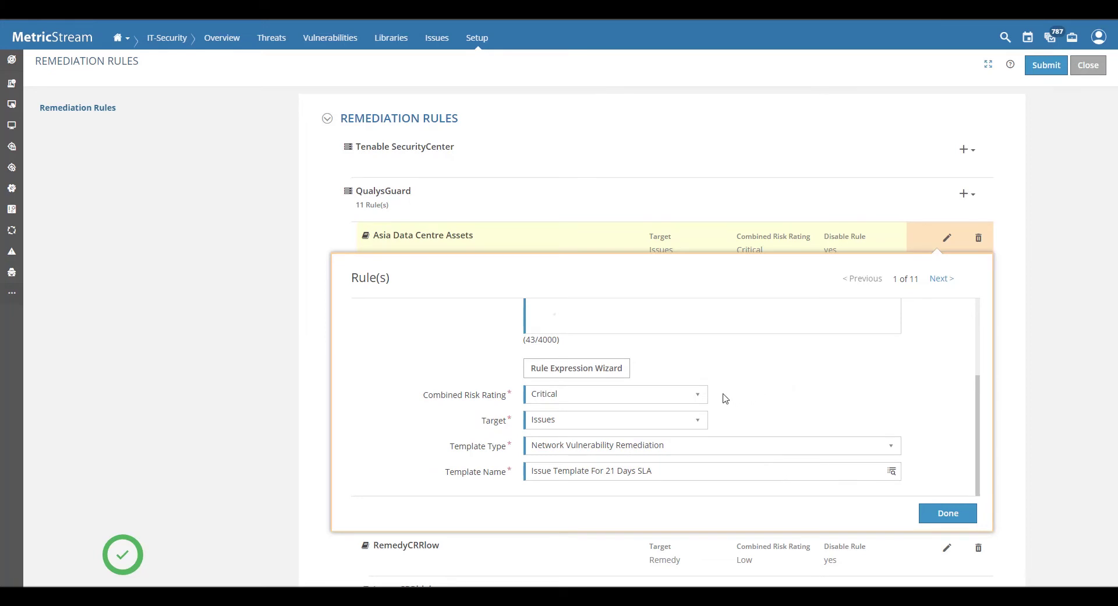
pyautogui.click(547, 406)
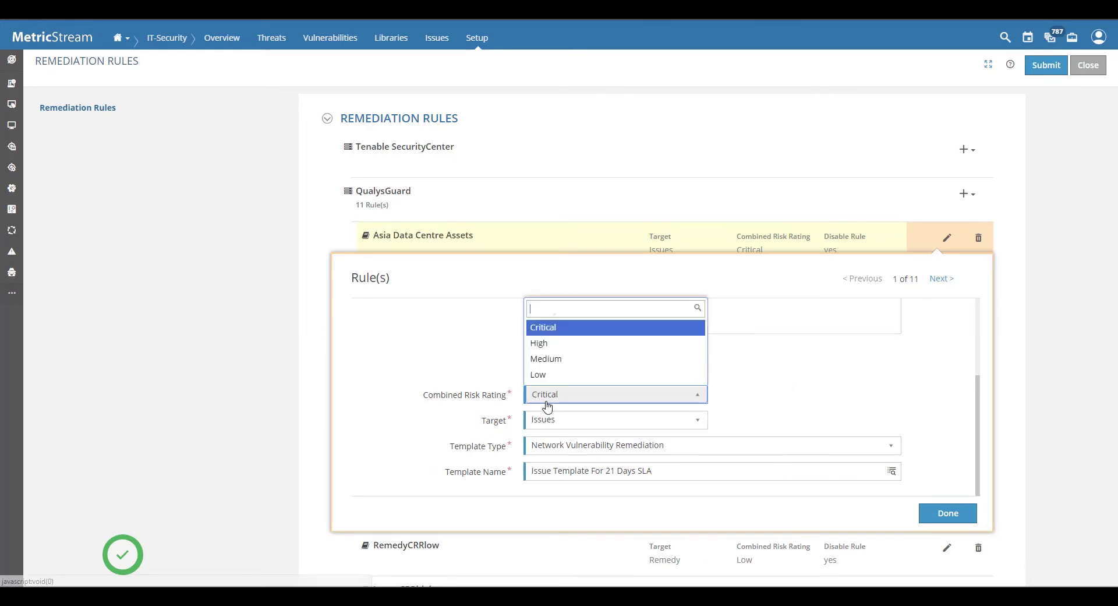
pyautogui.click(548, 406)
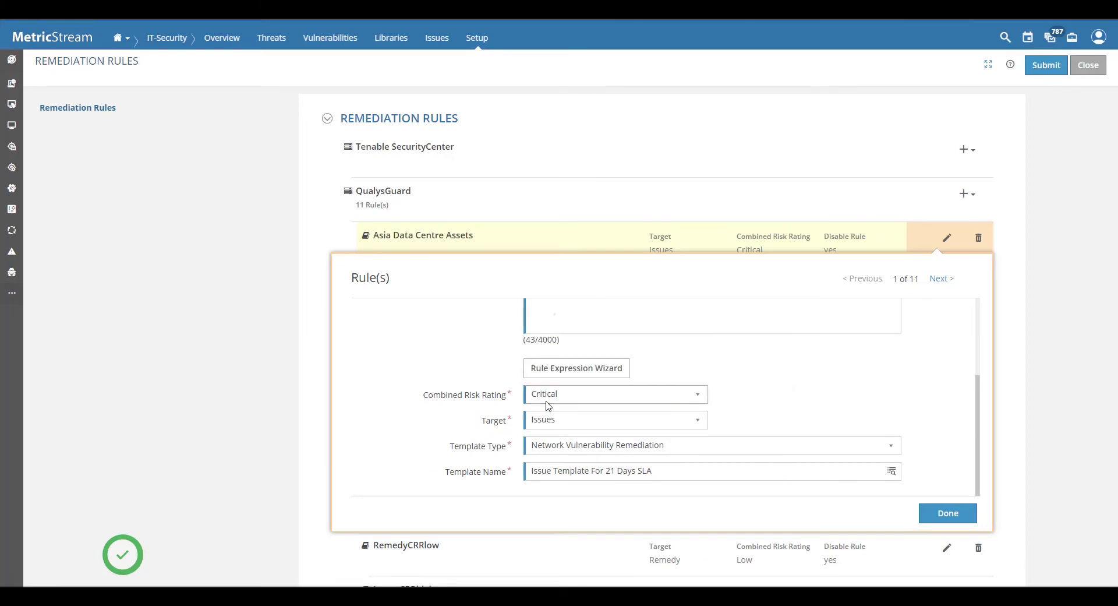
pyautogui.click(550, 432)
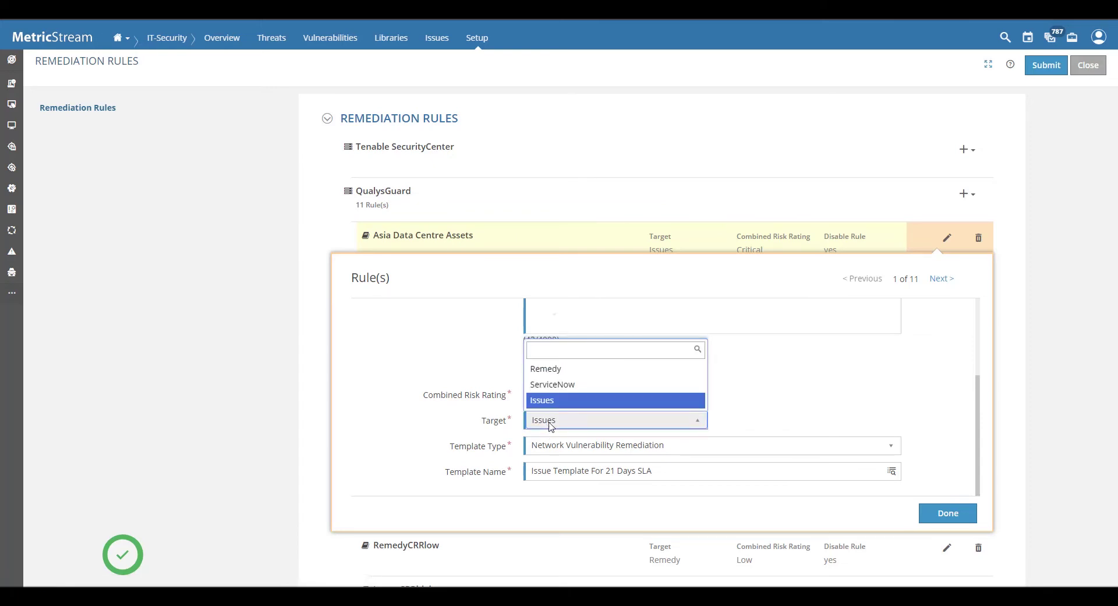
pyautogui.click(550, 423)
pyautogui.click(550, 424)
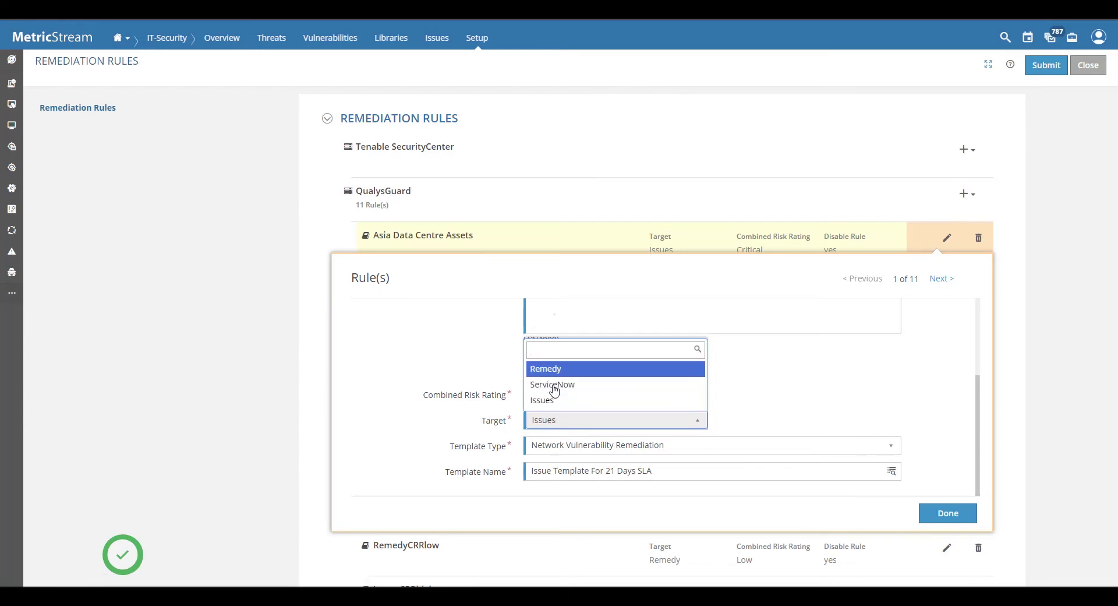
pyautogui.click(550, 424)
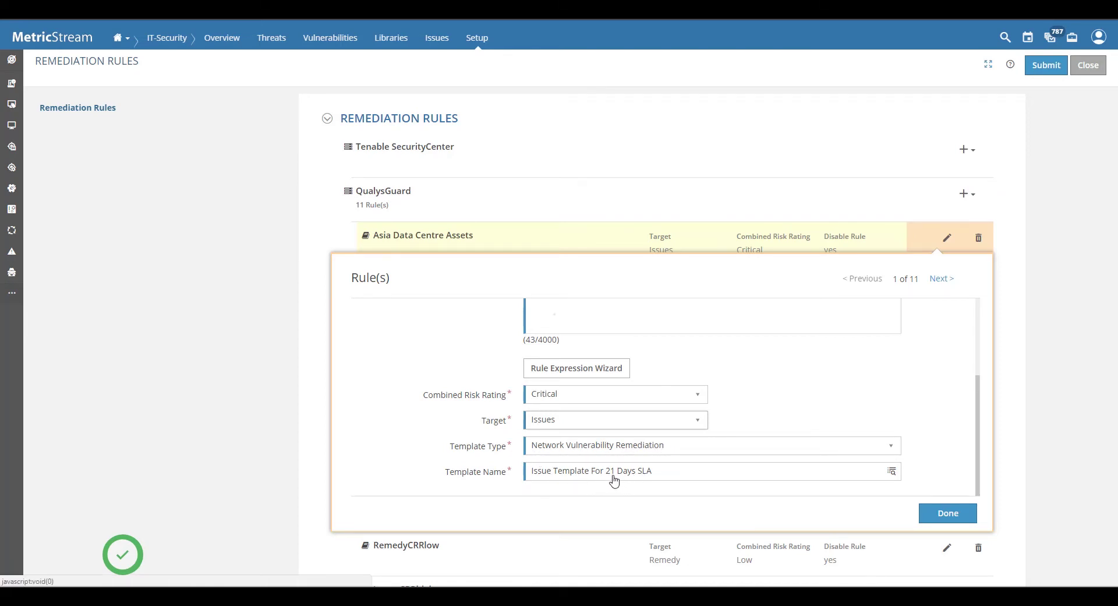
pyautogui.click(949, 516)
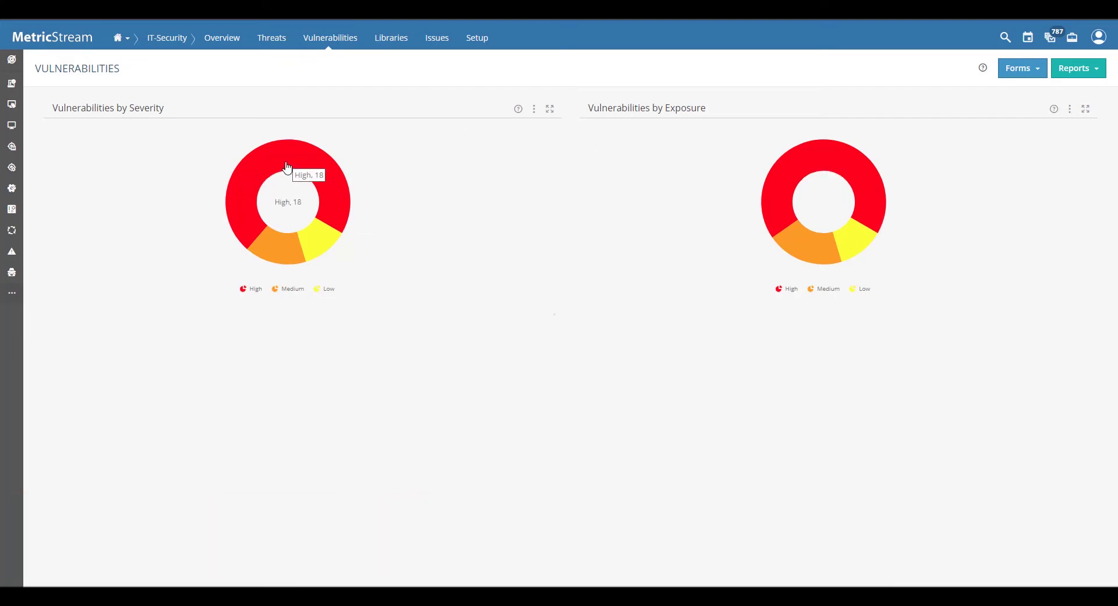
# Open the high-severity vulnerabilities from the severity chart, examine all columns of the list and look at its export formats.
pyautogui.moveTo(252, 168)
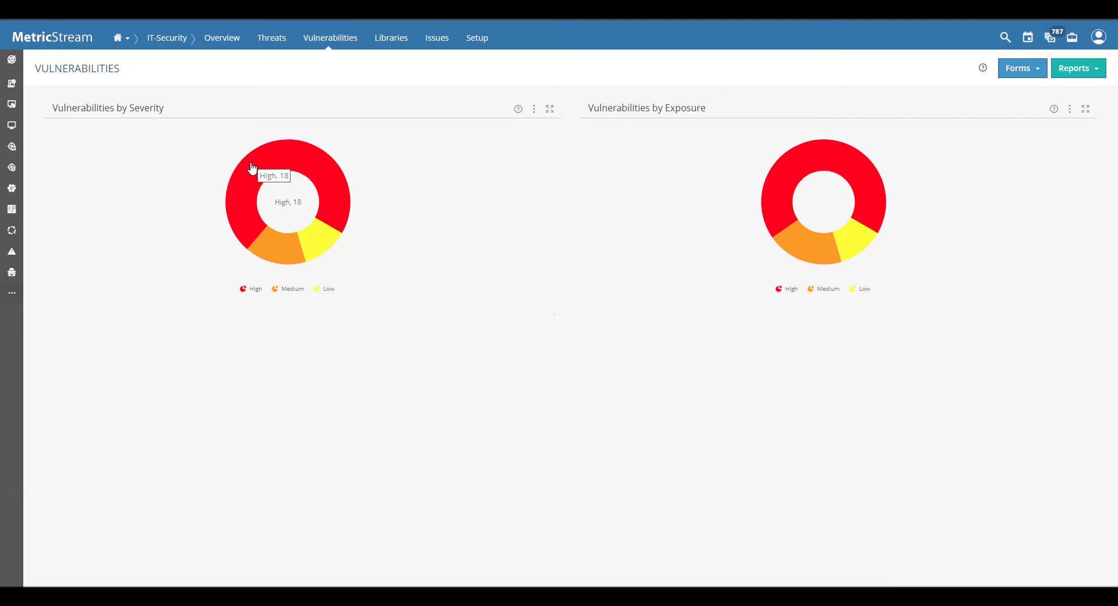
pyautogui.click(252, 169)
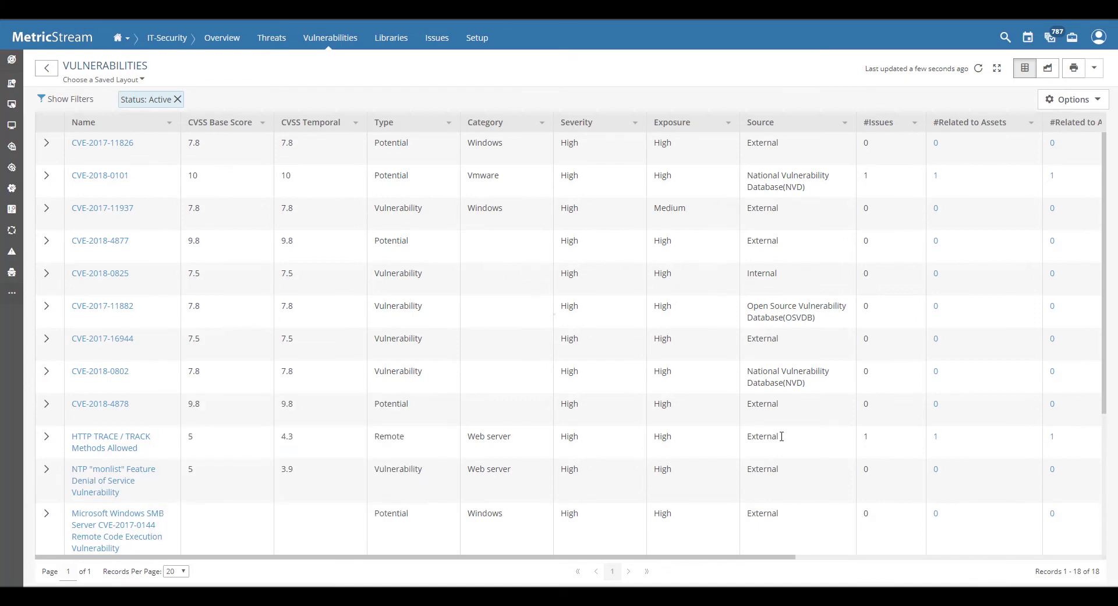
pyautogui.hscroll(5, 761, 561)
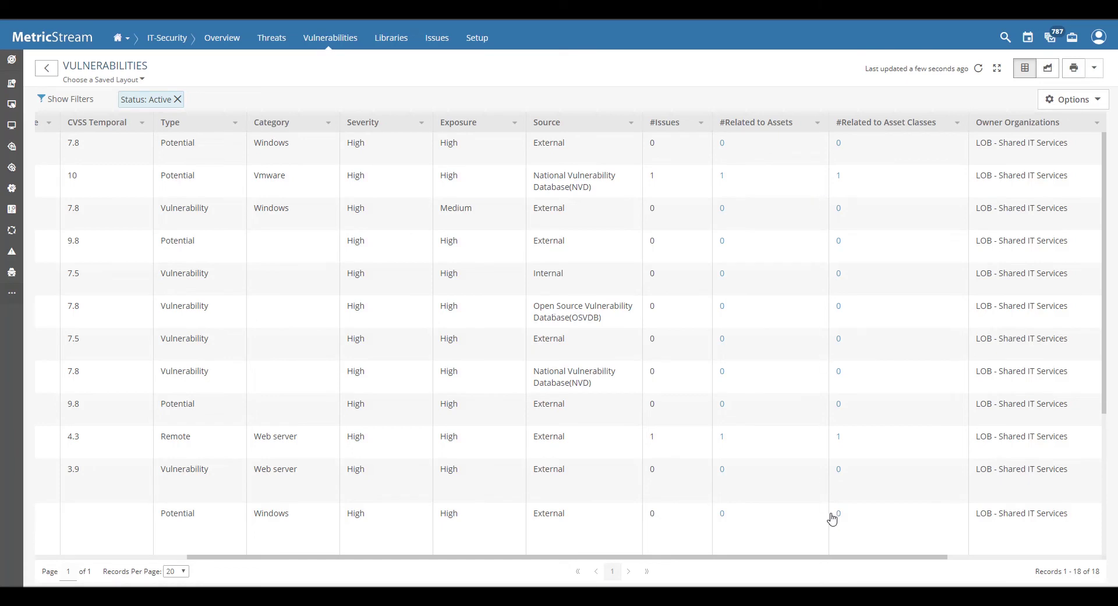
pyautogui.moveTo(838, 557); pyautogui.dragTo(1024, 565)
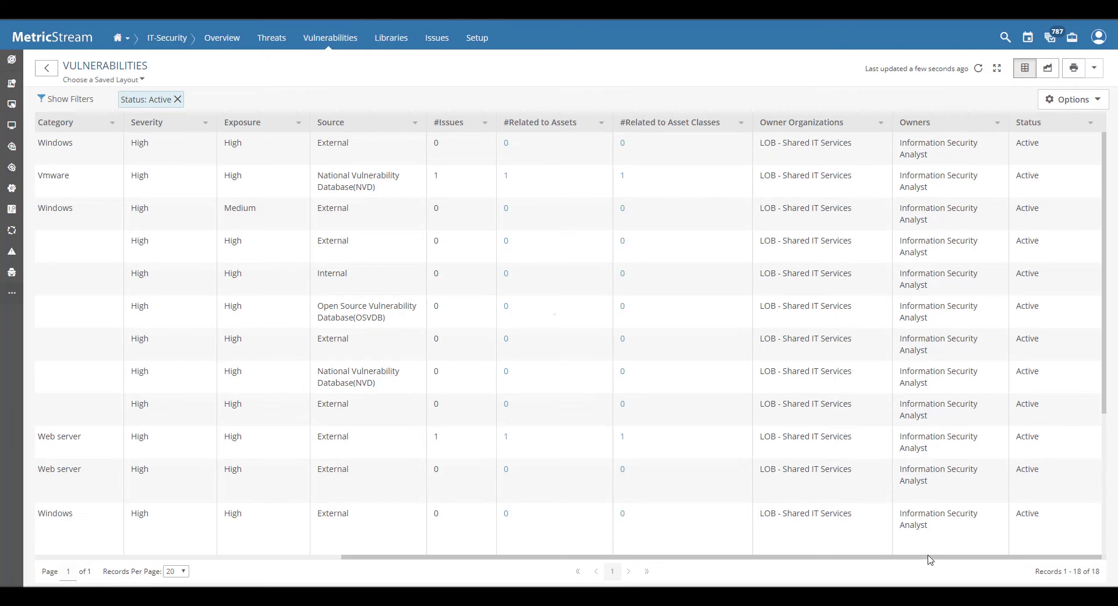
pyautogui.moveTo(930, 558); pyautogui.dragTo(624, 559)
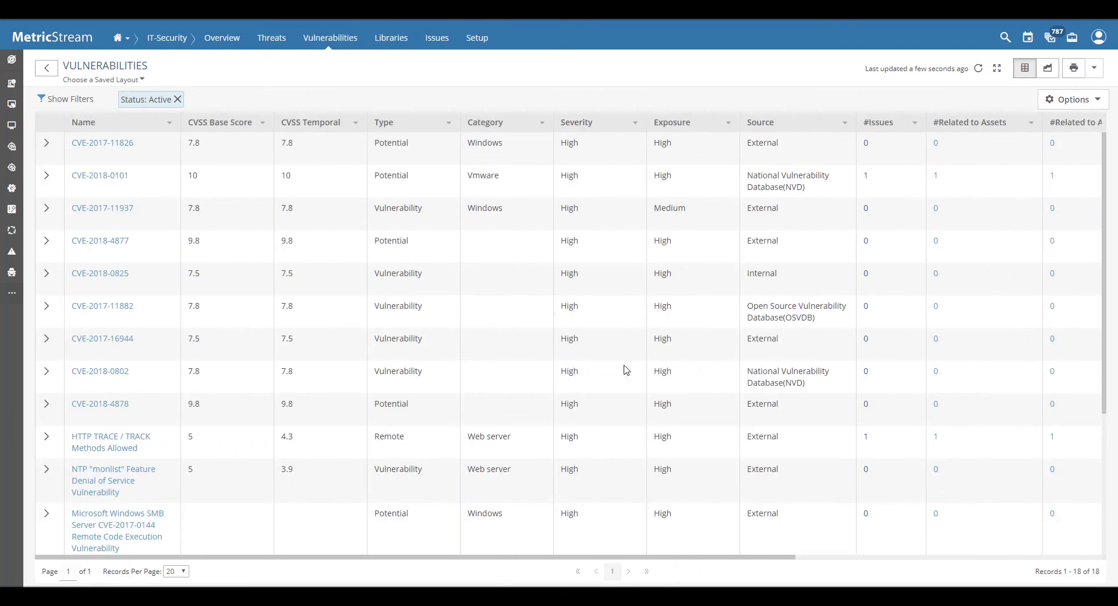
pyautogui.click(1092, 70)
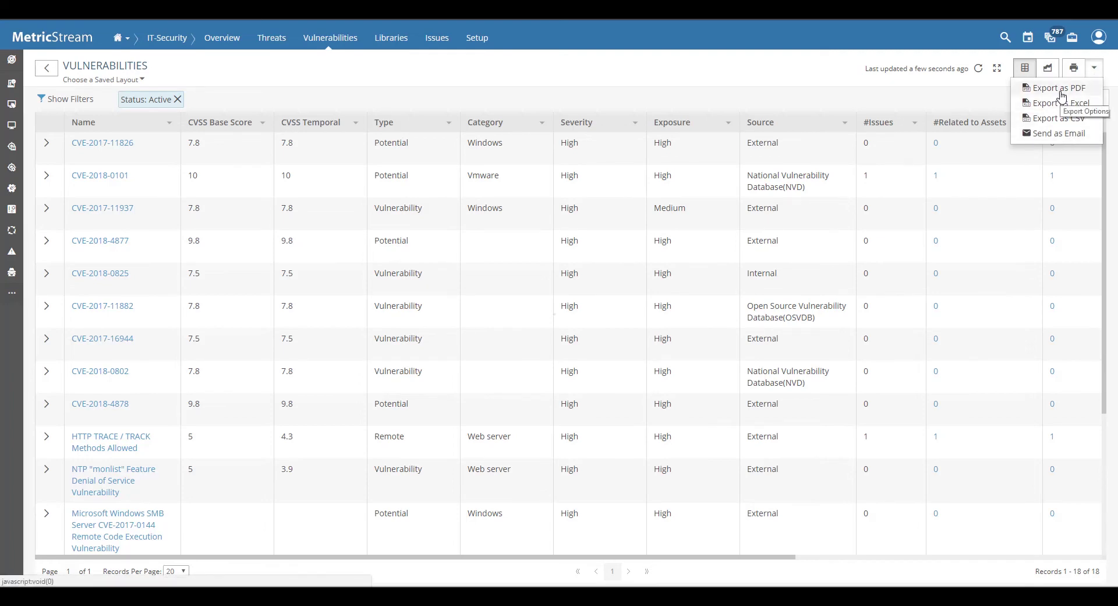
pyautogui.click(874, 103)
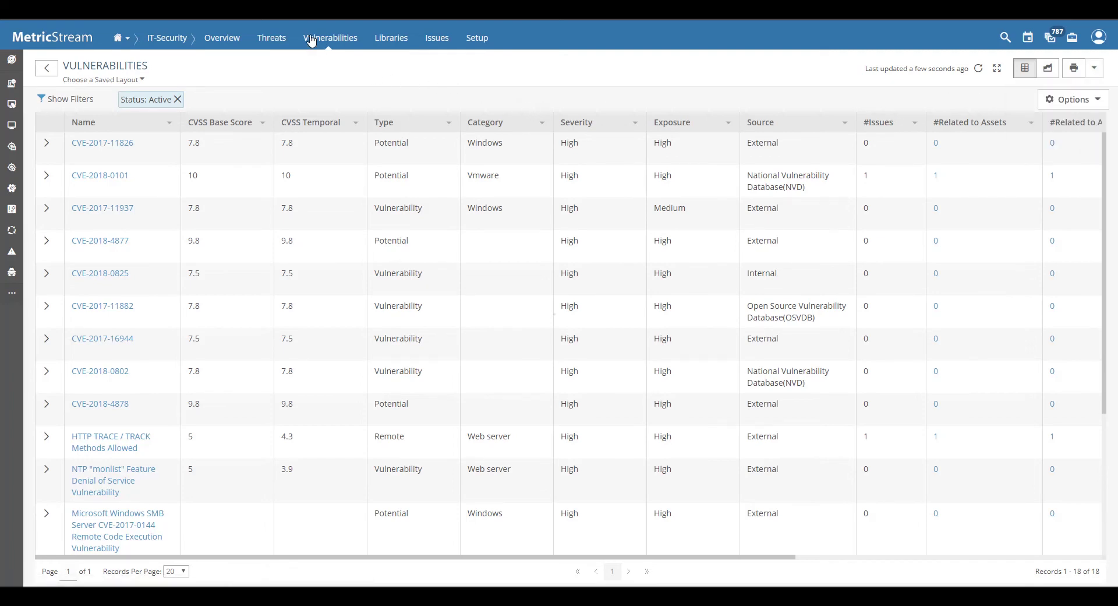
# Return to the vulnerabilities page and open the Vulnerability Scan Results report.
pyautogui.click(326, 44)
pyautogui.click(1072, 68)
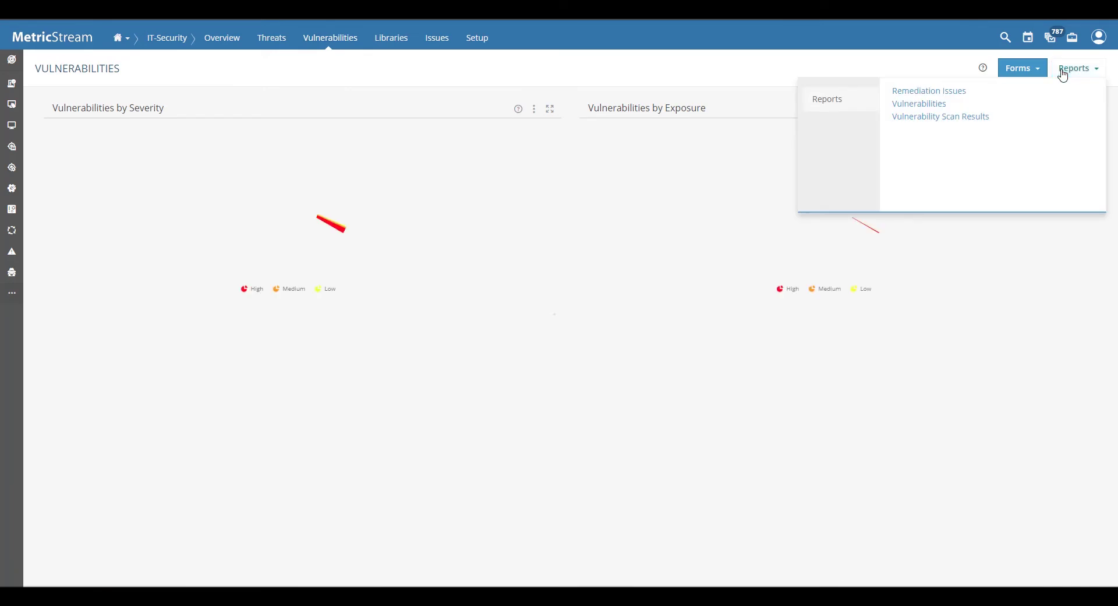
pyautogui.click(947, 121)
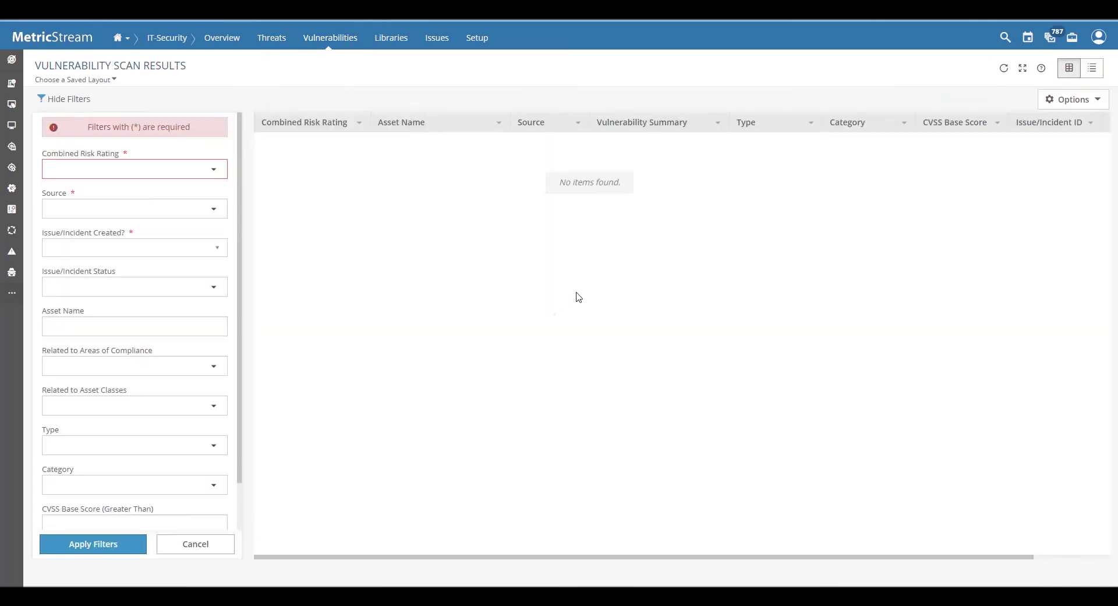
# Filter the report to Critical and High combined risk ratings and to the sources Nessus and QualysGuard.
pyautogui.click(119, 170)
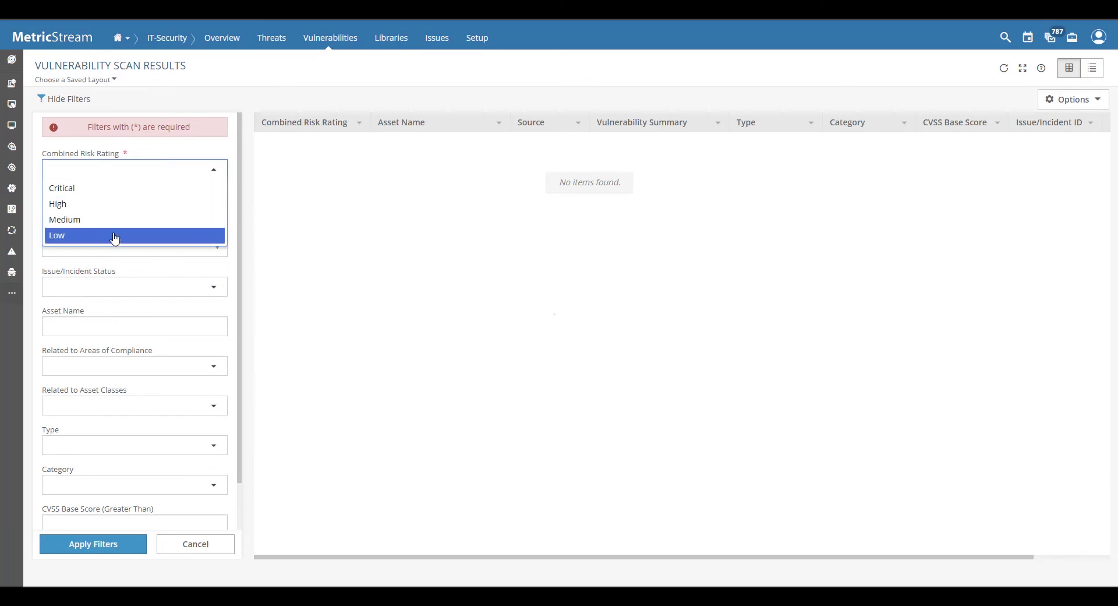
pyautogui.click(98, 192)
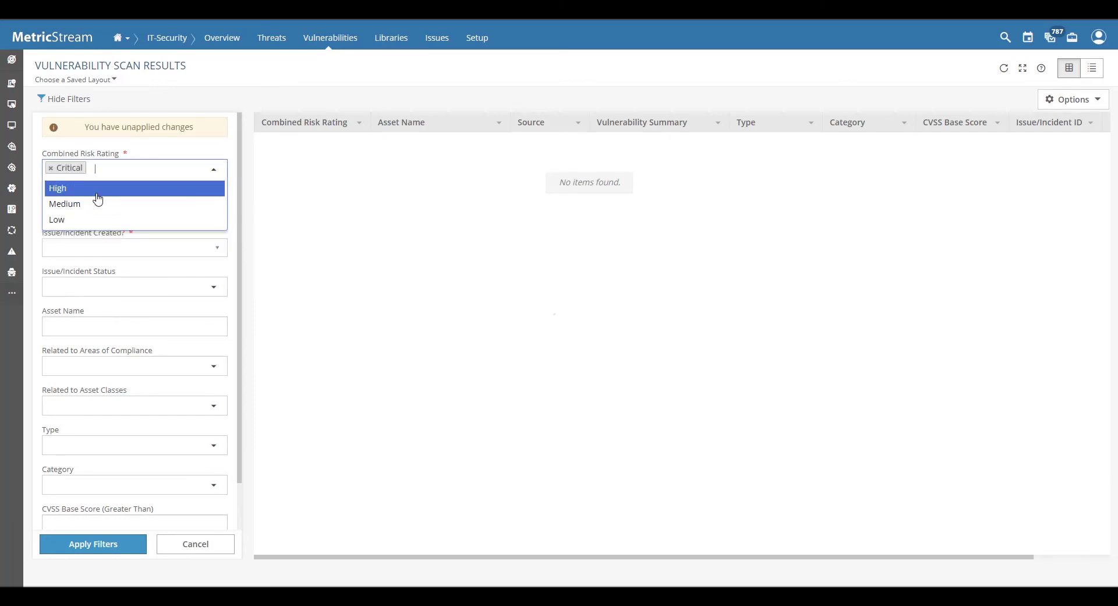
pyautogui.click(98, 196)
pyautogui.click(38, 242)
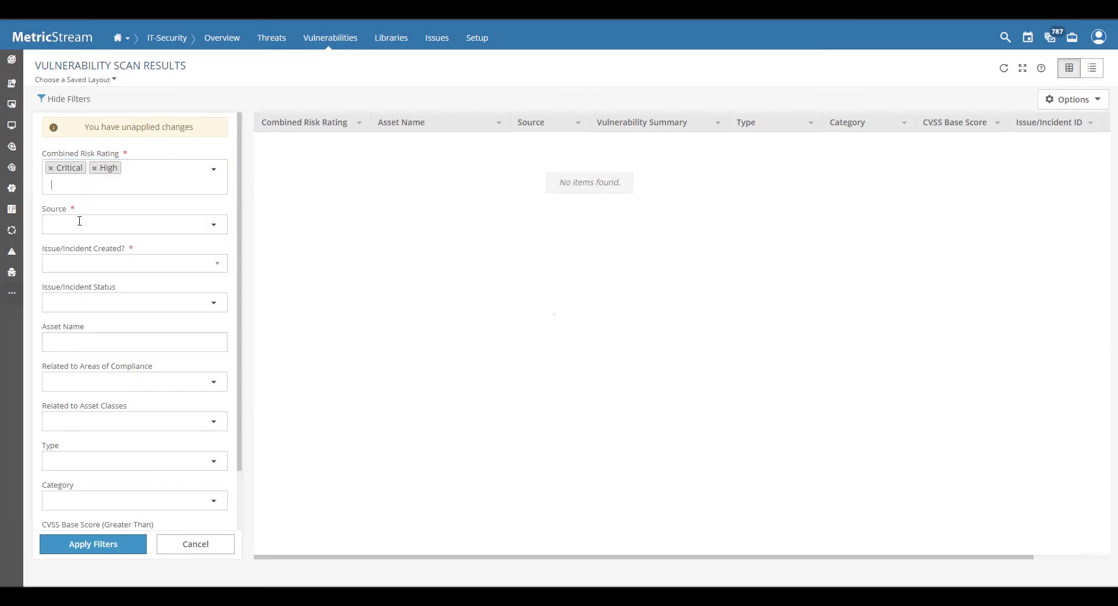
pyautogui.click(88, 226)
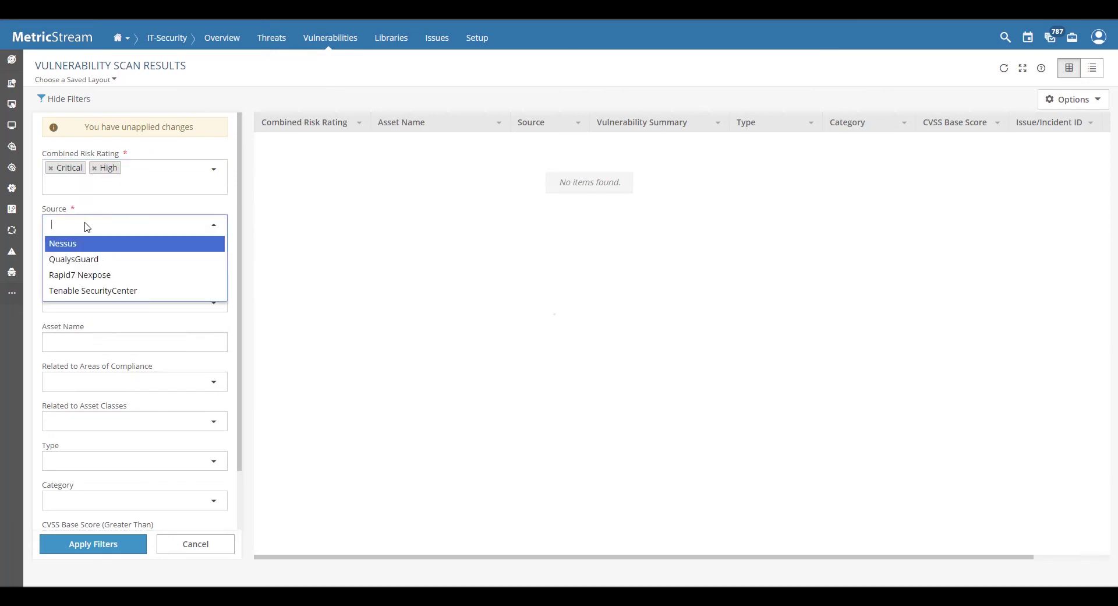
pyautogui.click(111, 249)
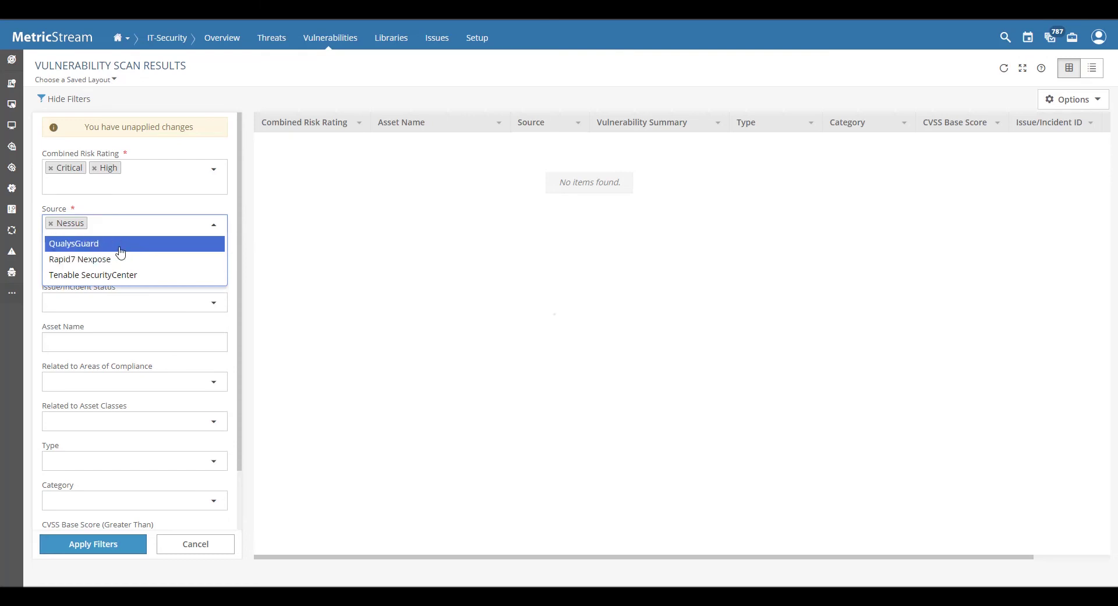
pyautogui.click(117, 241)
pyautogui.click(36, 325)
# Set the Issue/Incident Created filter to Yes and apply the filters.
pyautogui.click(99, 282)
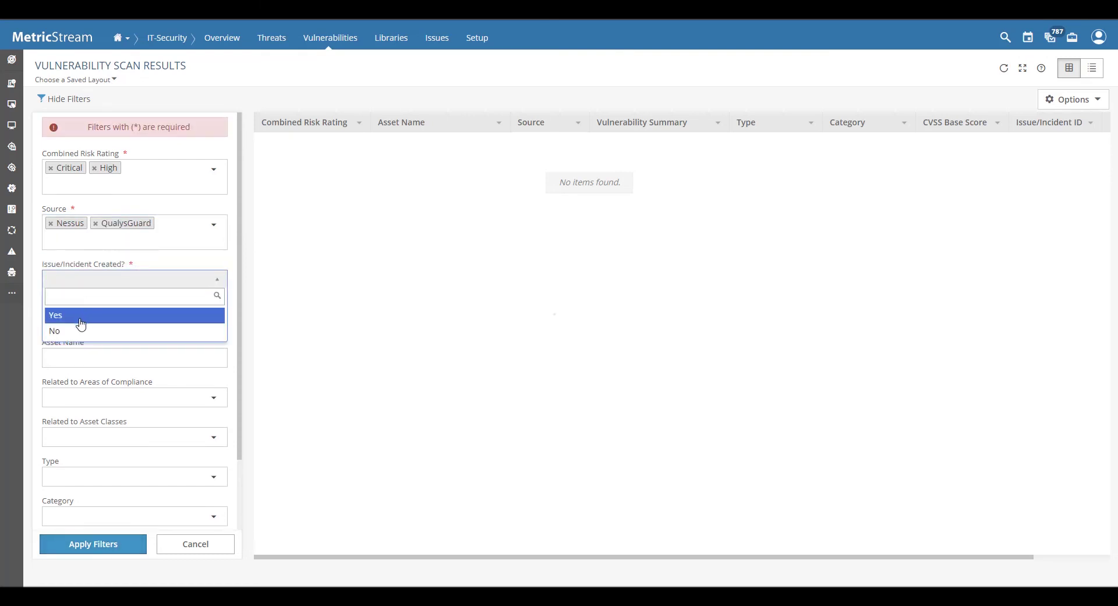
pyautogui.click(82, 315)
pyautogui.click(93, 543)
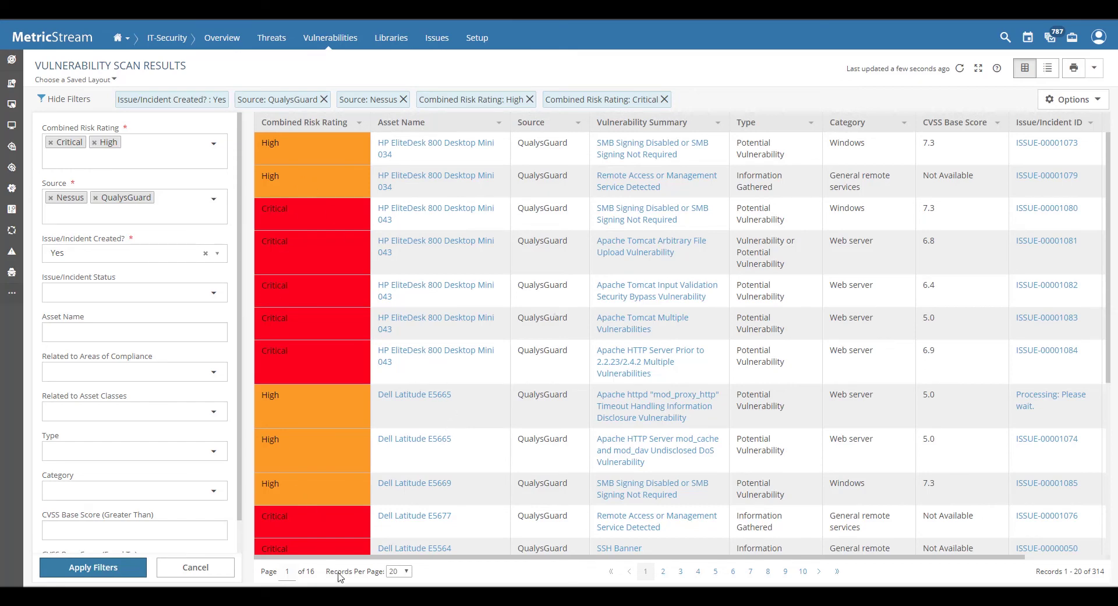
# Examine the issues related to the HP EliteDesk 800 Desktop Mini 043 asset and the remaining scan result columns.
pyautogui.hscroll(3, 352, 556)
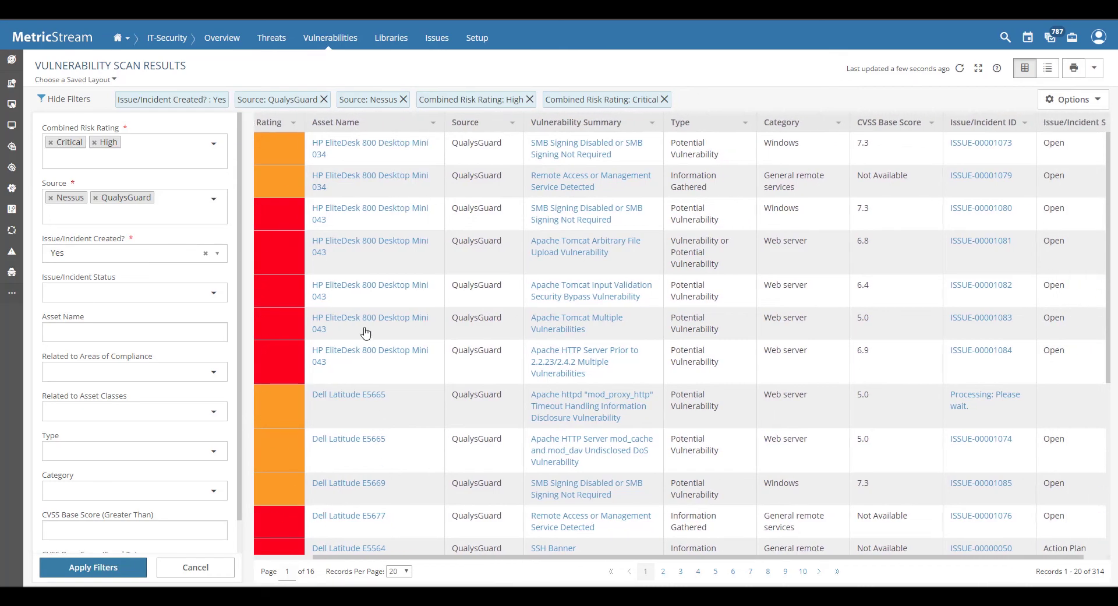
pyautogui.moveTo(359, 246)
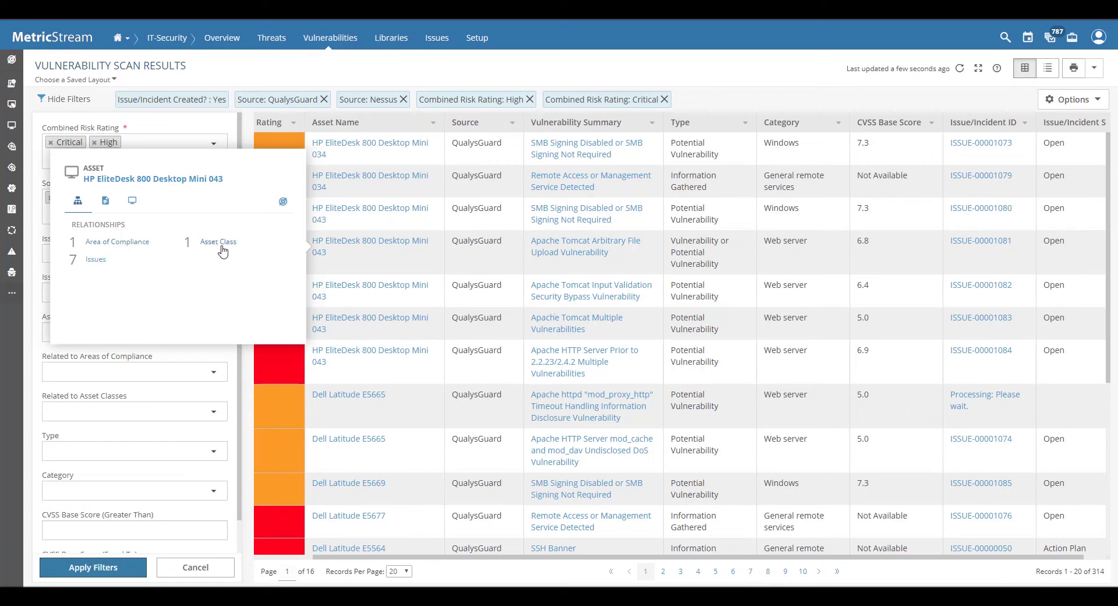
pyautogui.click(93, 260)
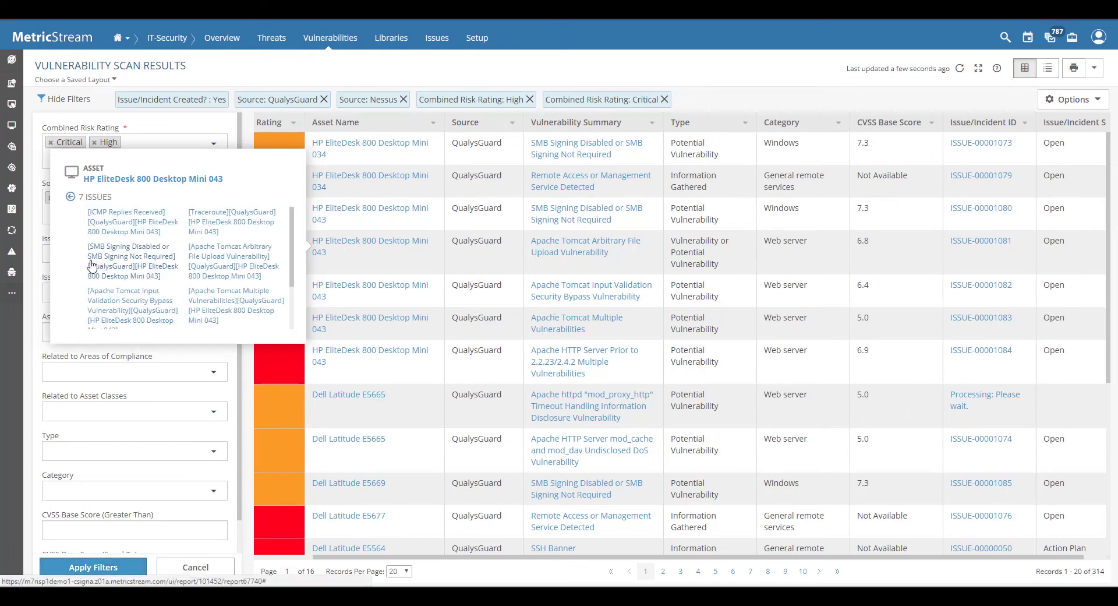
pyautogui.scroll(-2, 166, 271)
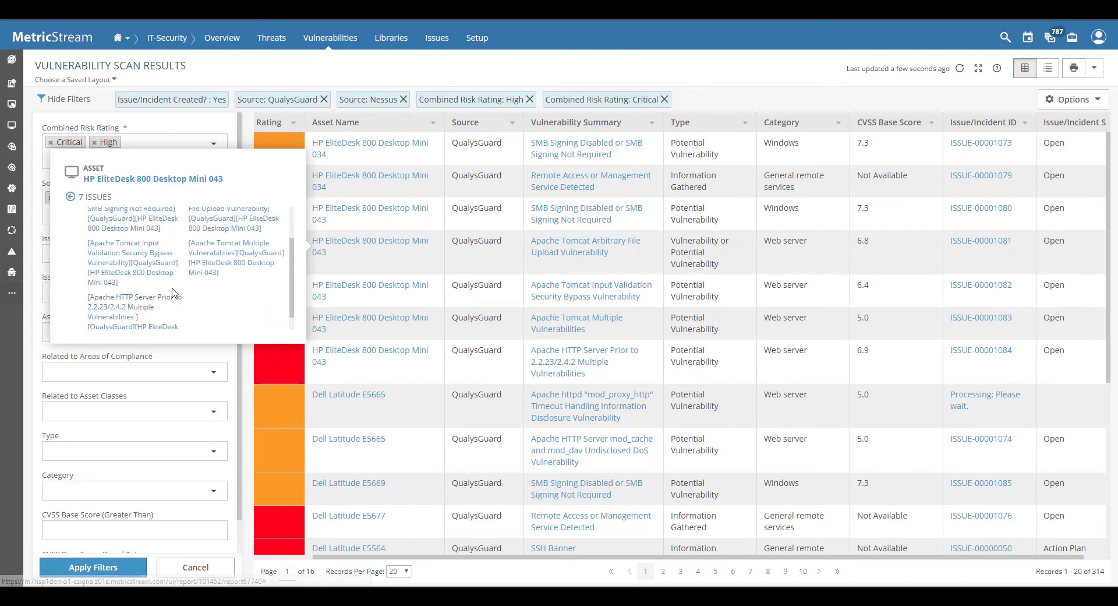
pyautogui.scroll(2, 173, 293)
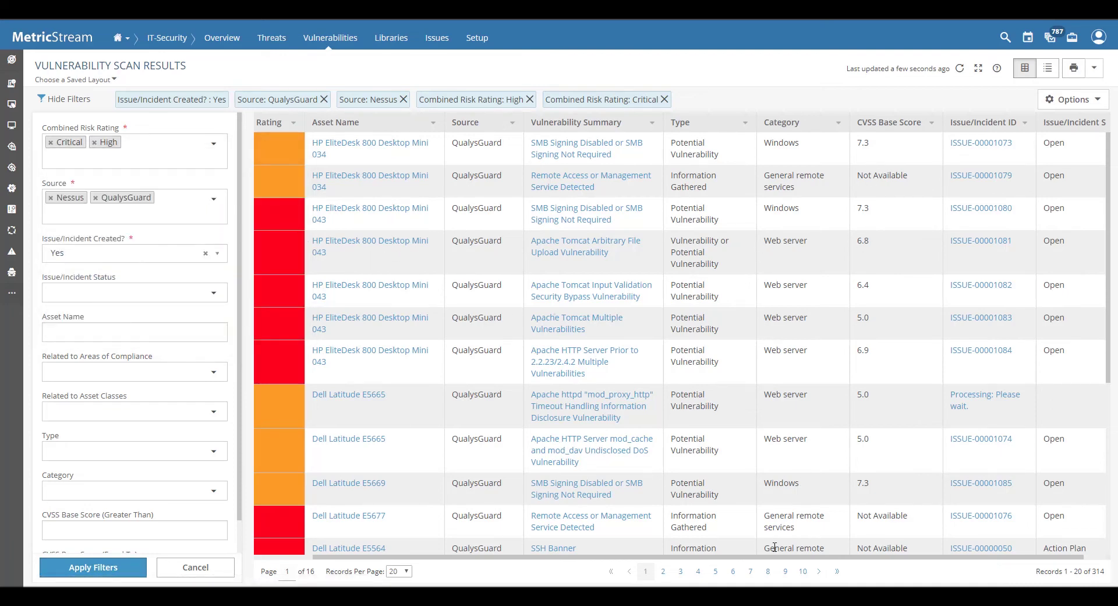
pyautogui.moveTo(771, 559); pyautogui.dragTo(825, 560)
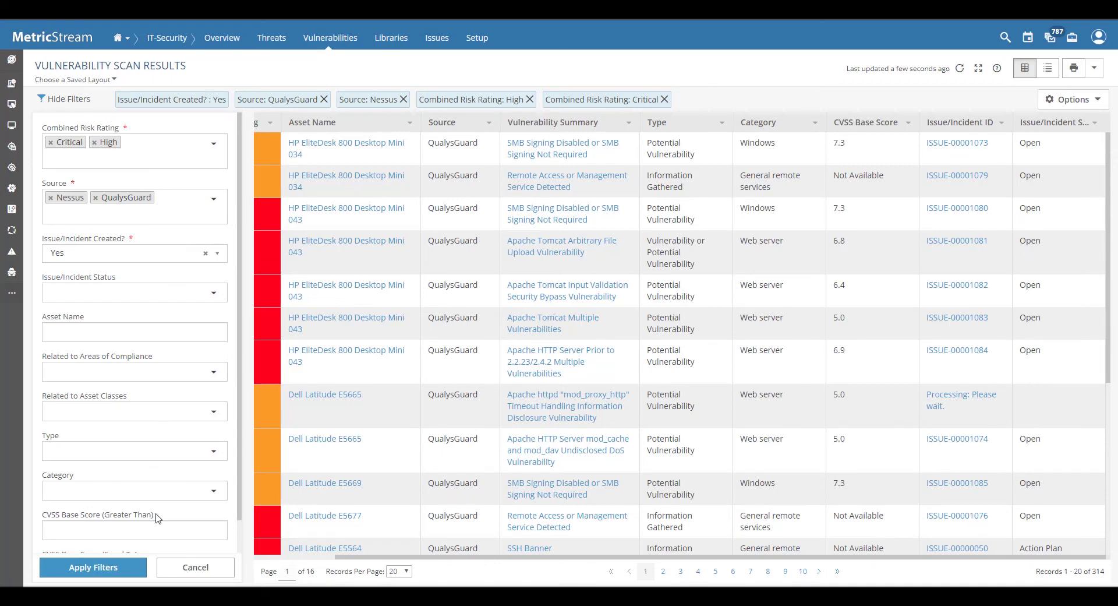
pyautogui.click(45, 100)
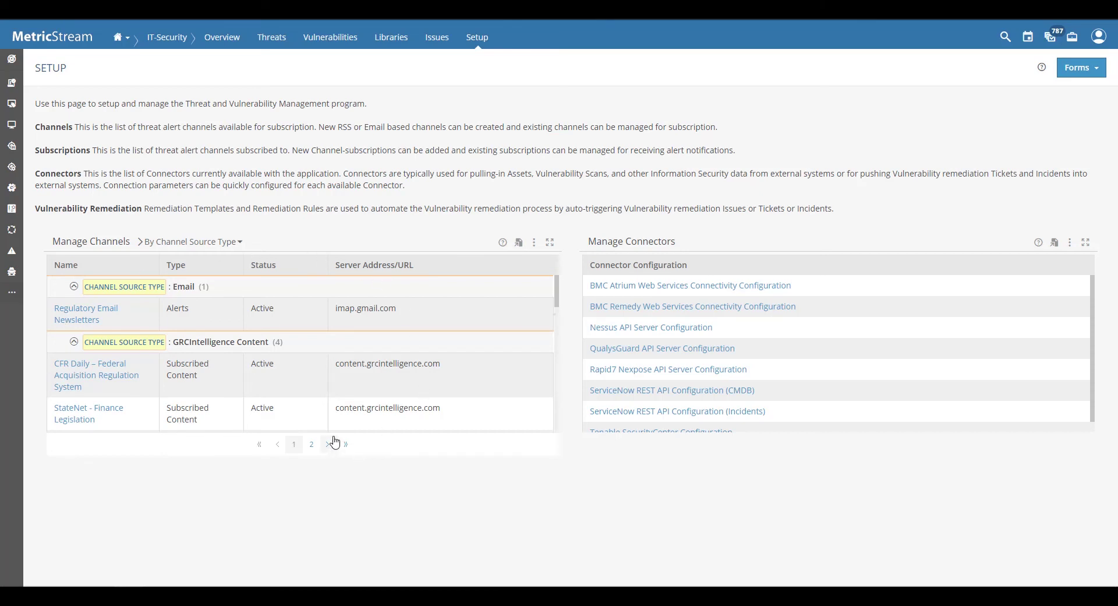
# Create a new channel form and name the channel "threatpost threats".
pyautogui.click(1074, 68)
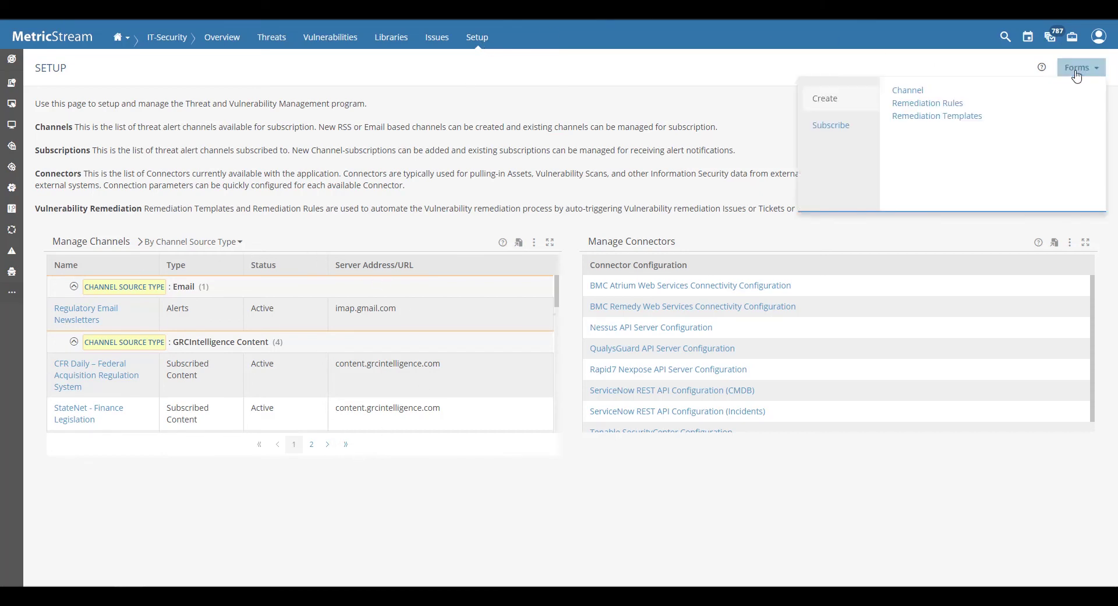
pyautogui.click(895, 92)
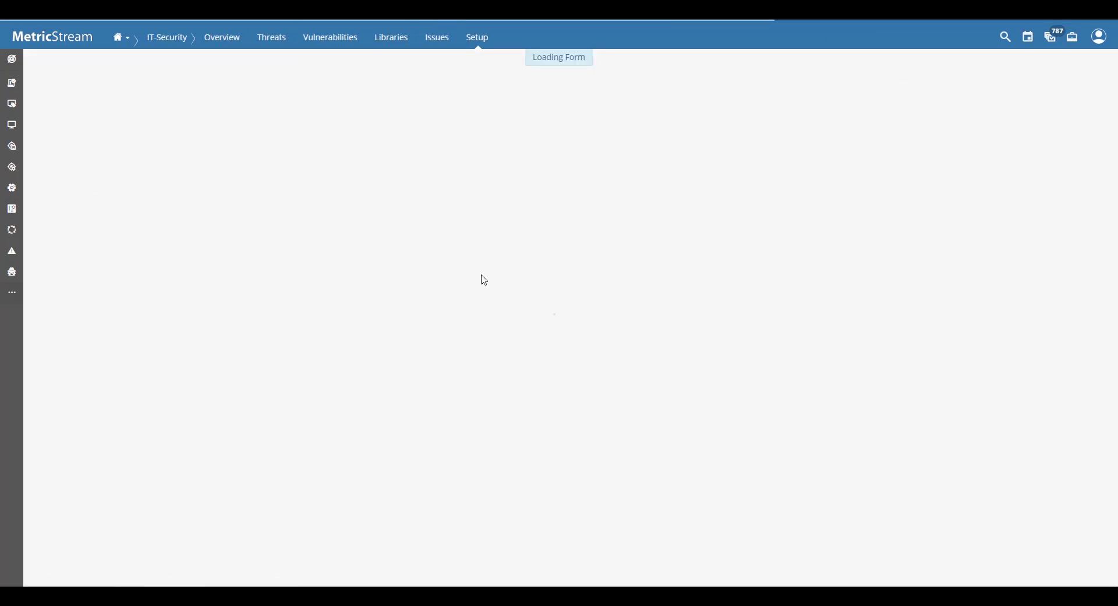
pyautogui.click(522, 184)
pyautogui.write('threat')
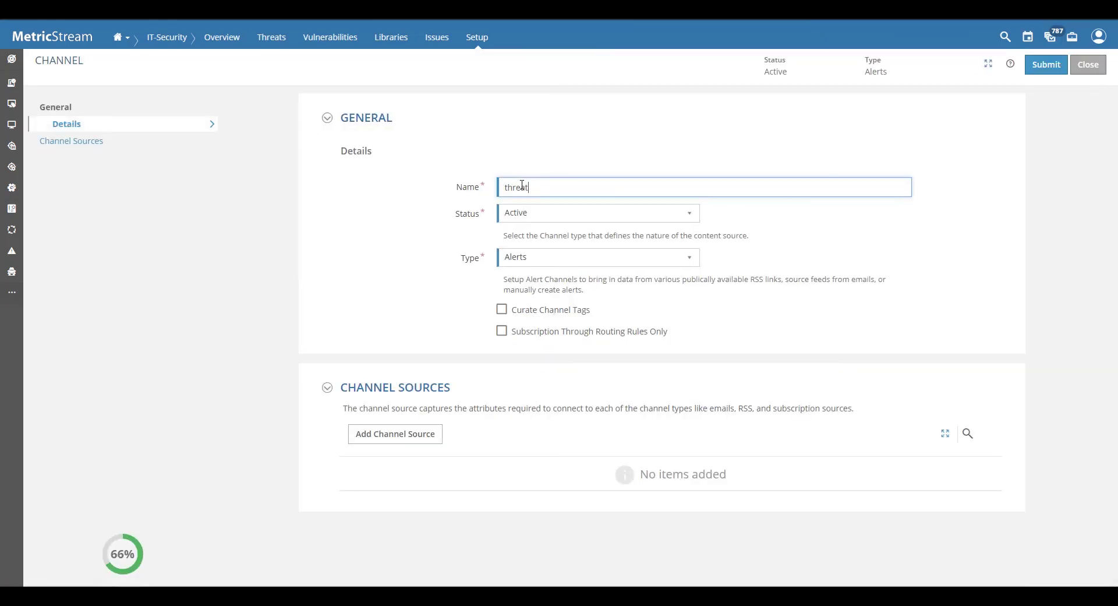
pyautogui.write('post ')
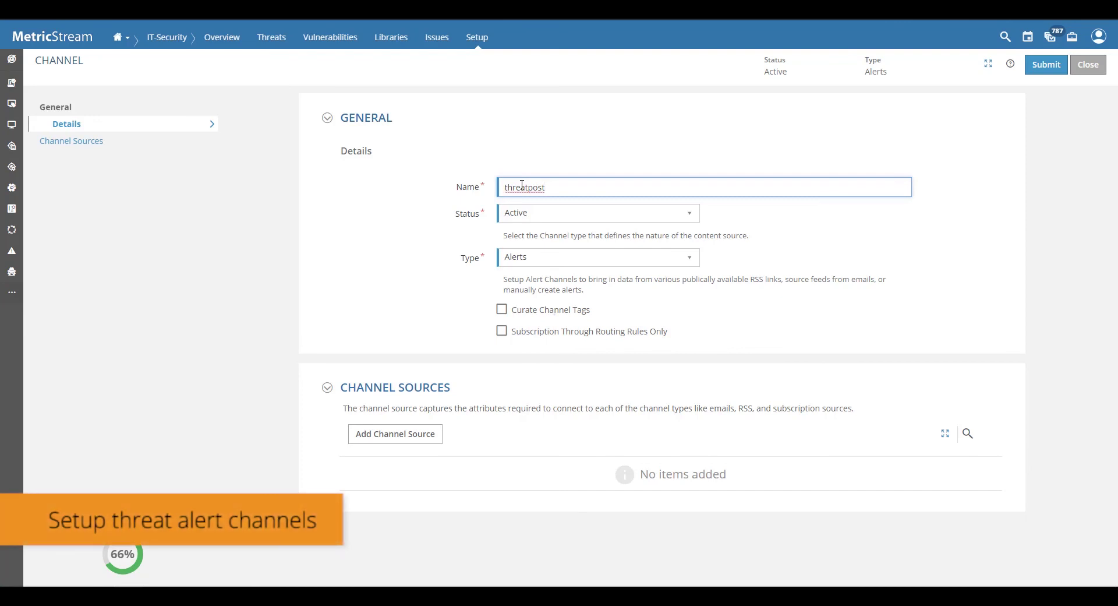
pyautogui.write('threats')
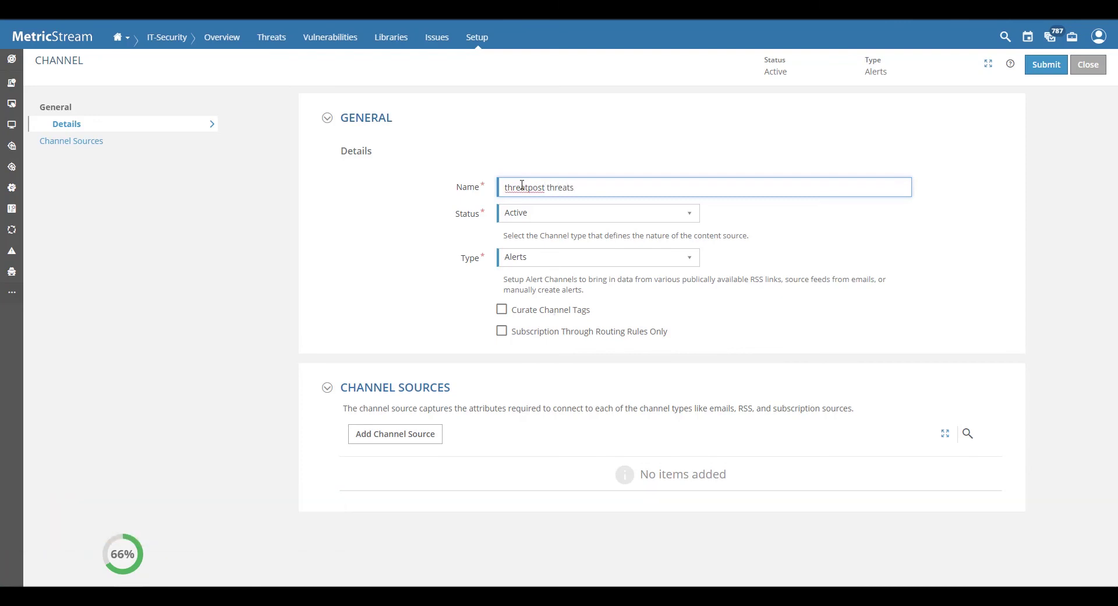
pyautogui.click(419, 435)
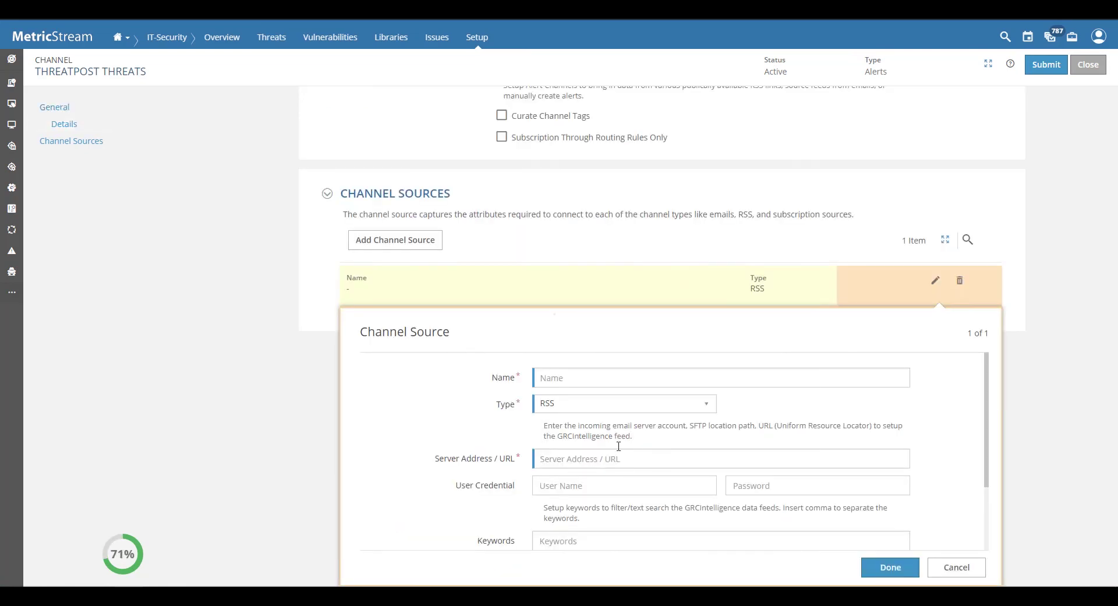
pyautogui.click(562, 464)
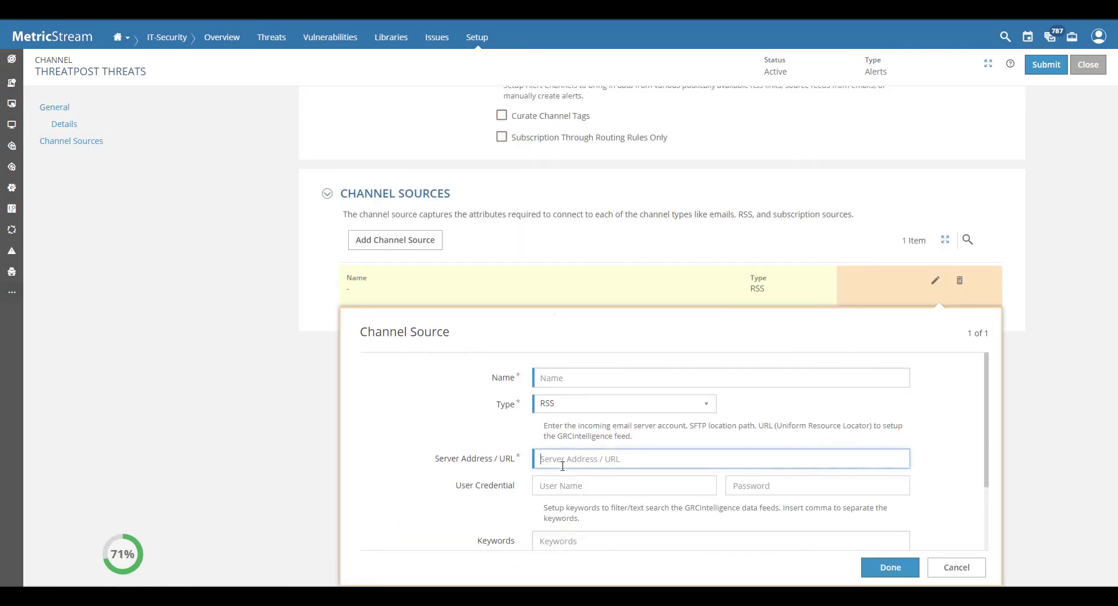
pyautogui.write('https://threatpost.com/category/privacy/feed/')
pyautogui.moveTo(742, 464); pyautogui.dragTo(485, 466)
pyautogui.click(557, 378)
pyautogui.write('threatpost')
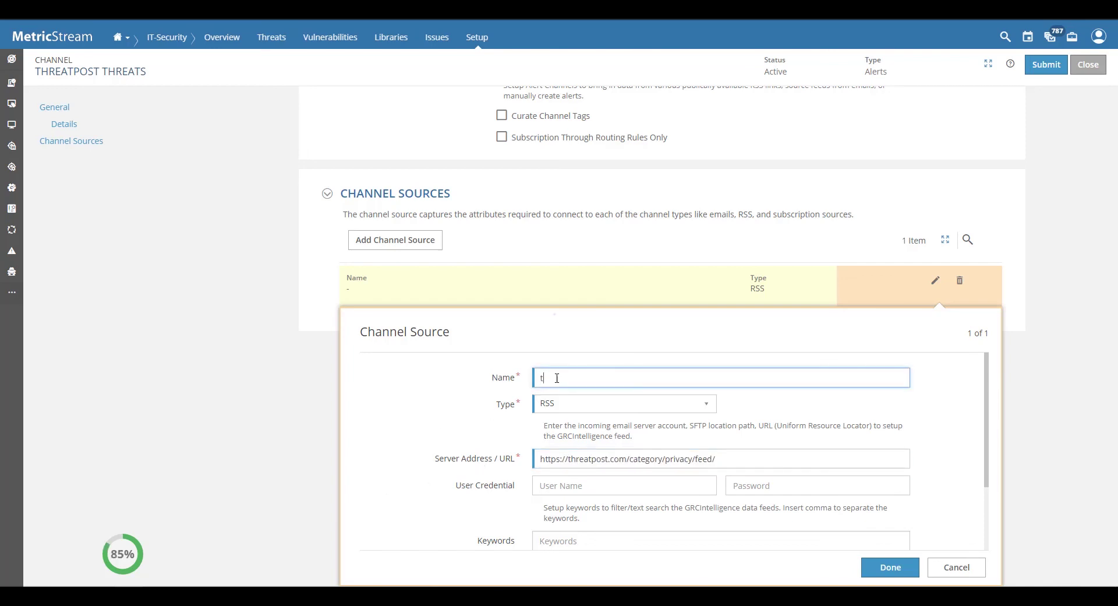
pyautogui.click(889, 567)
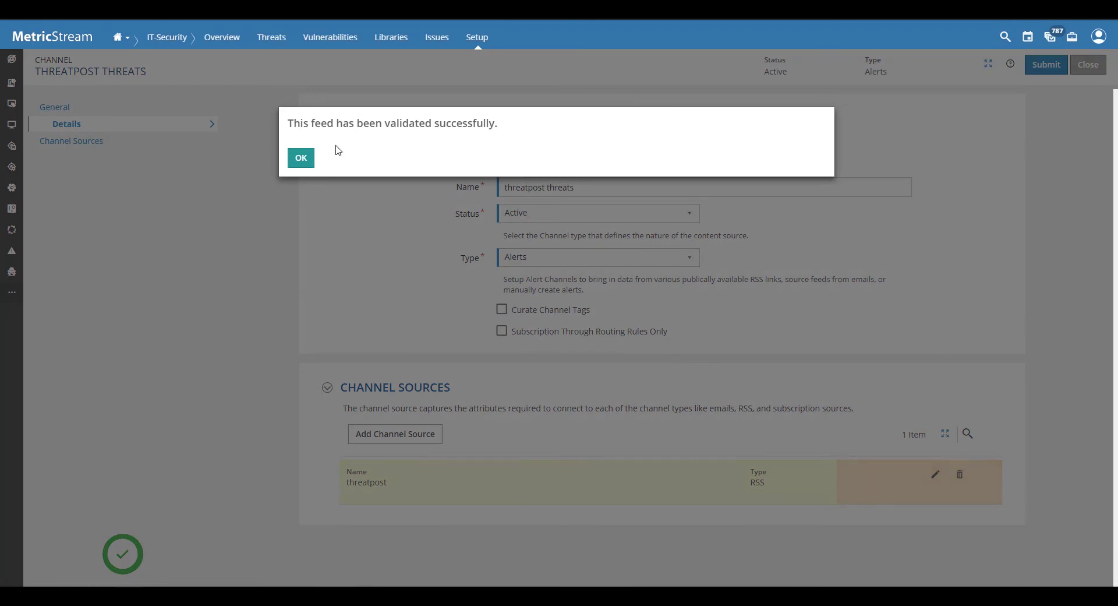
pyautogui.click(301, 158)
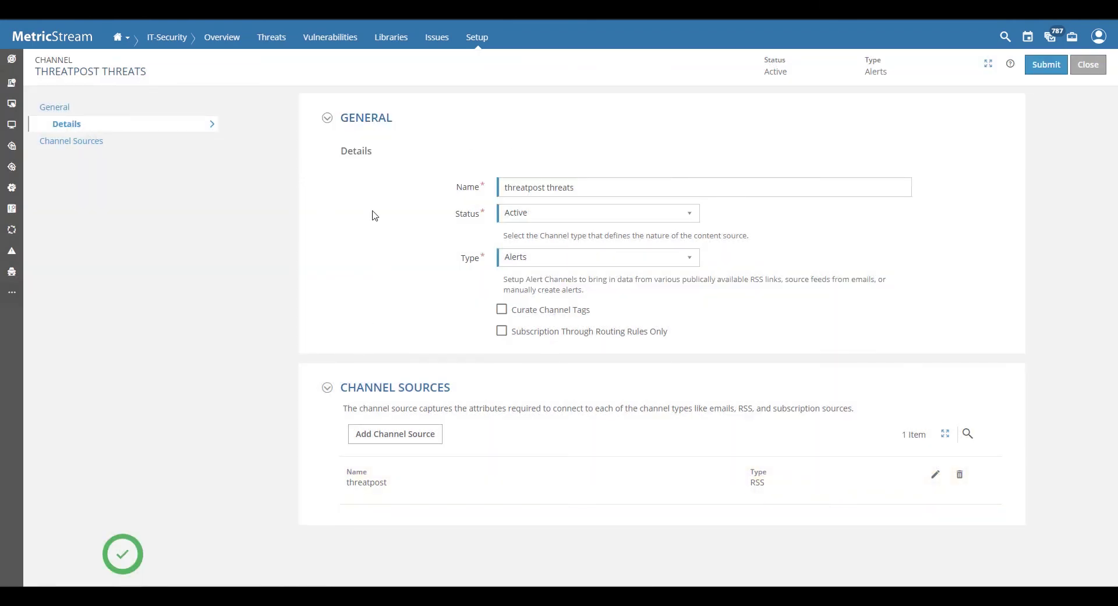
# Leave the channel form without saving and open the High threats from the Threats by Threat Strength chart.
pyautogui.click(271, 37)
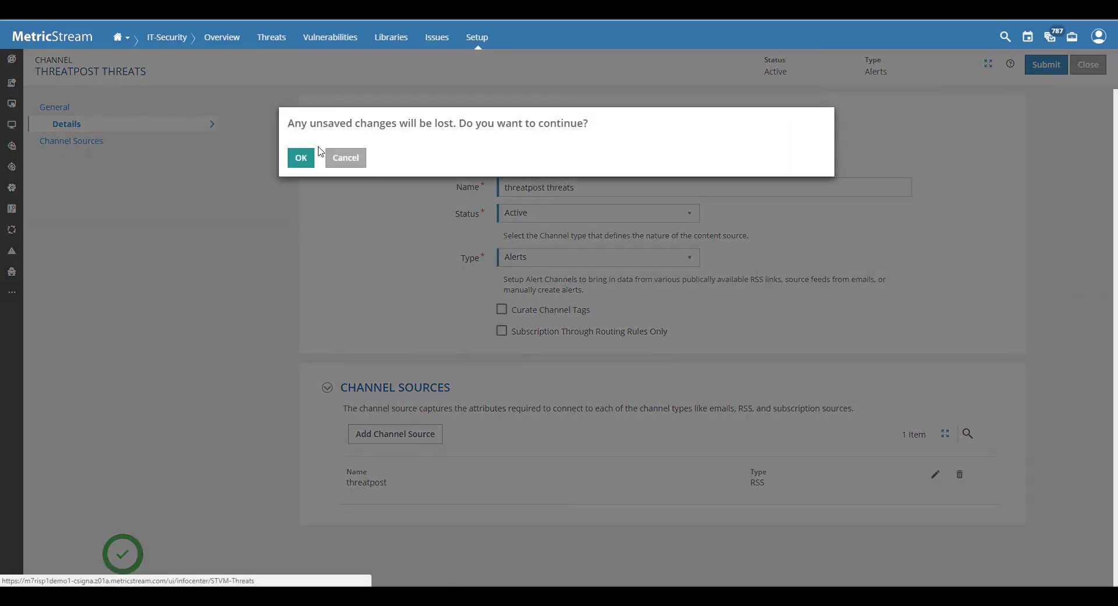
pyautogui.click(301, 160)
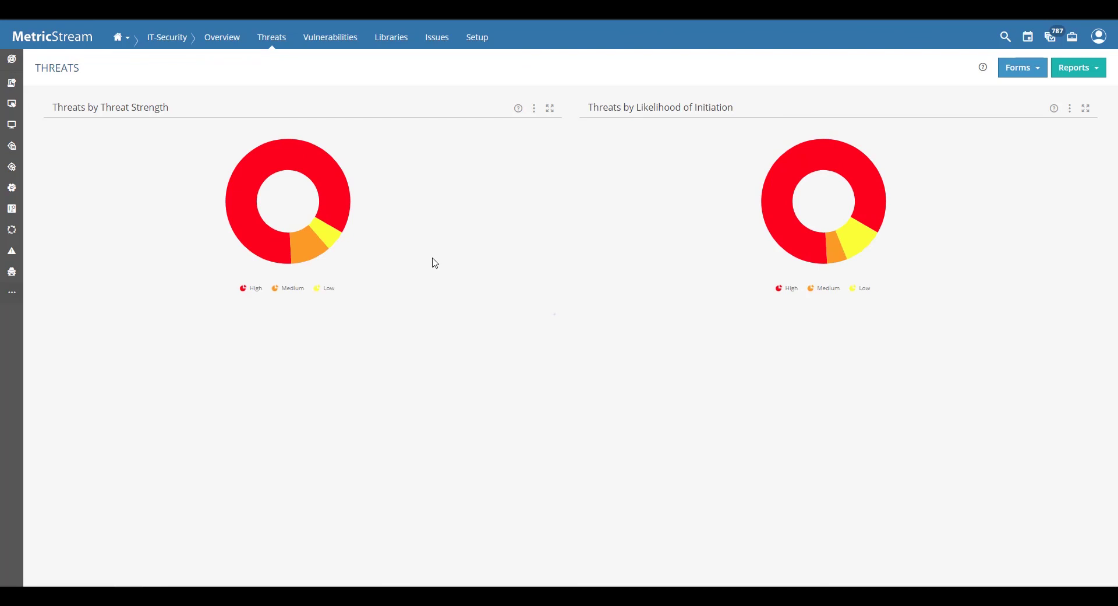
pyautogui.moveTo(327, 191)
pyautogui.click(289, 163)
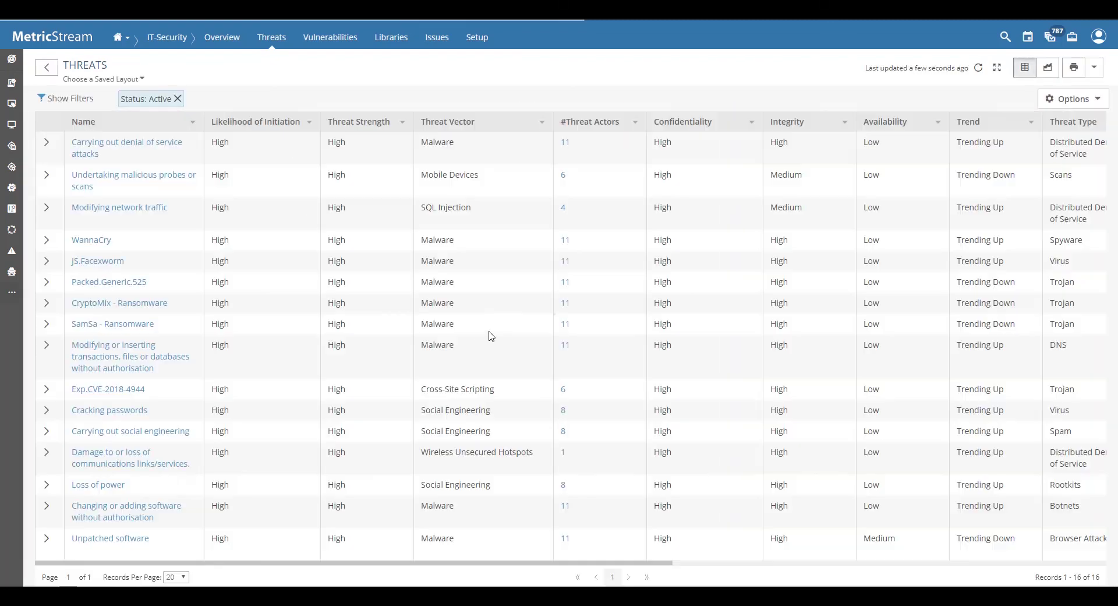